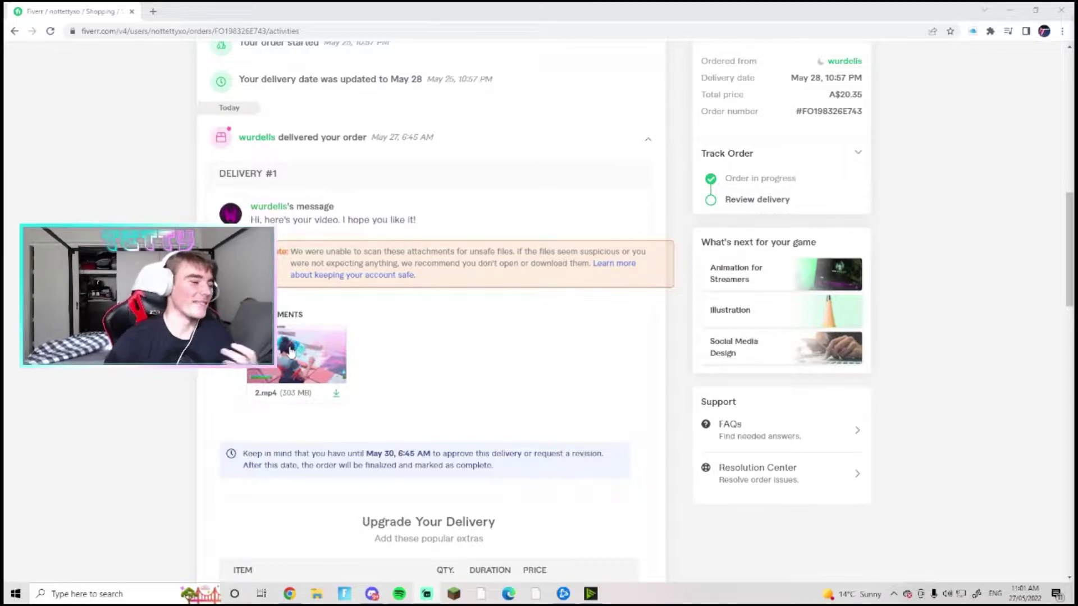
# Open the delivered 2.mp4 Fortnite edit attachment and play it through
pyautogui.click(289, 347)
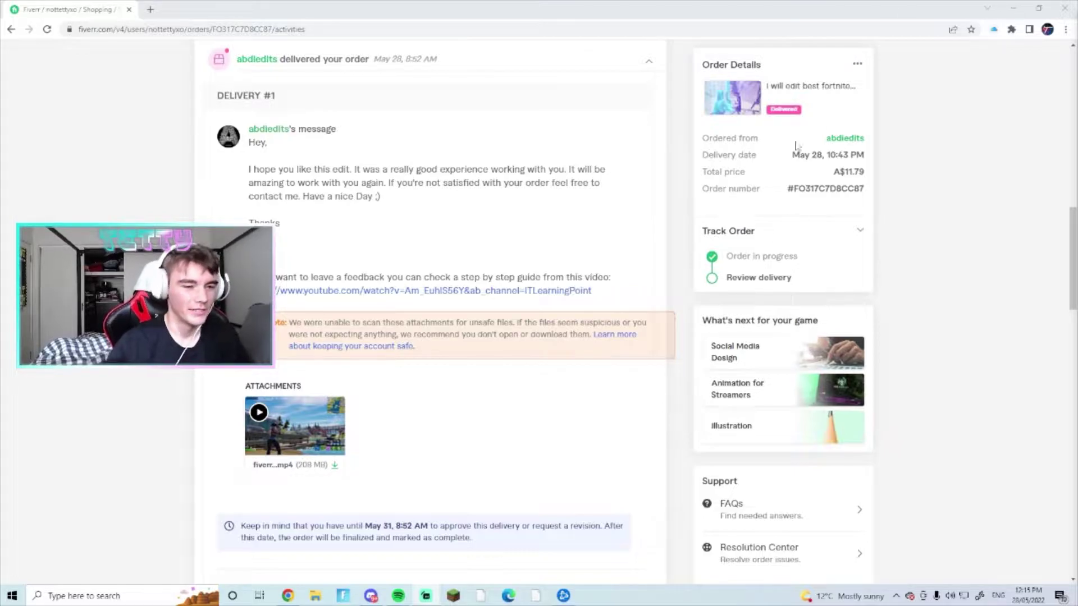
pyautogui.scroll(-2, 421, 336)
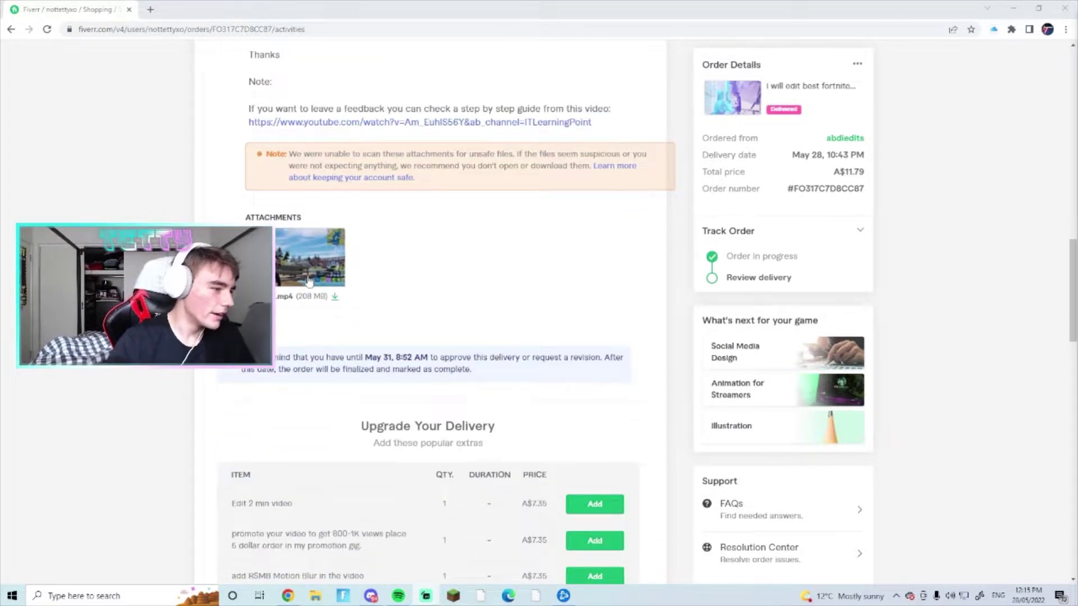
# Open the second order's delivered Fortnite edit video from its Delivery #1 attachments
pyautogui.click(283, 263)
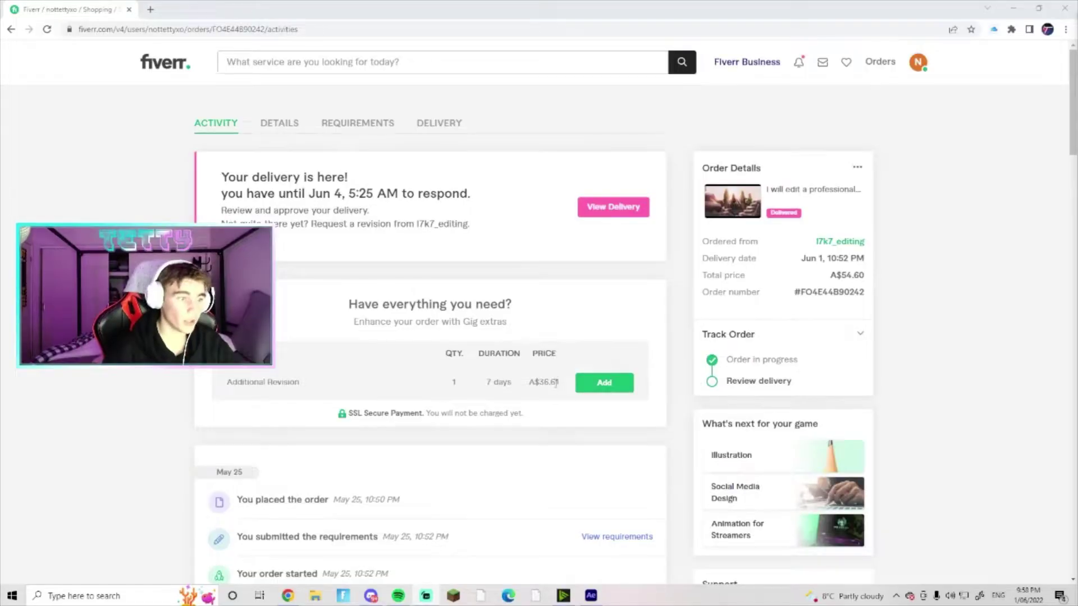
pyautogui.scroll(-1, 579, 430)
pyautogui.scroll(-5, 538, 421)
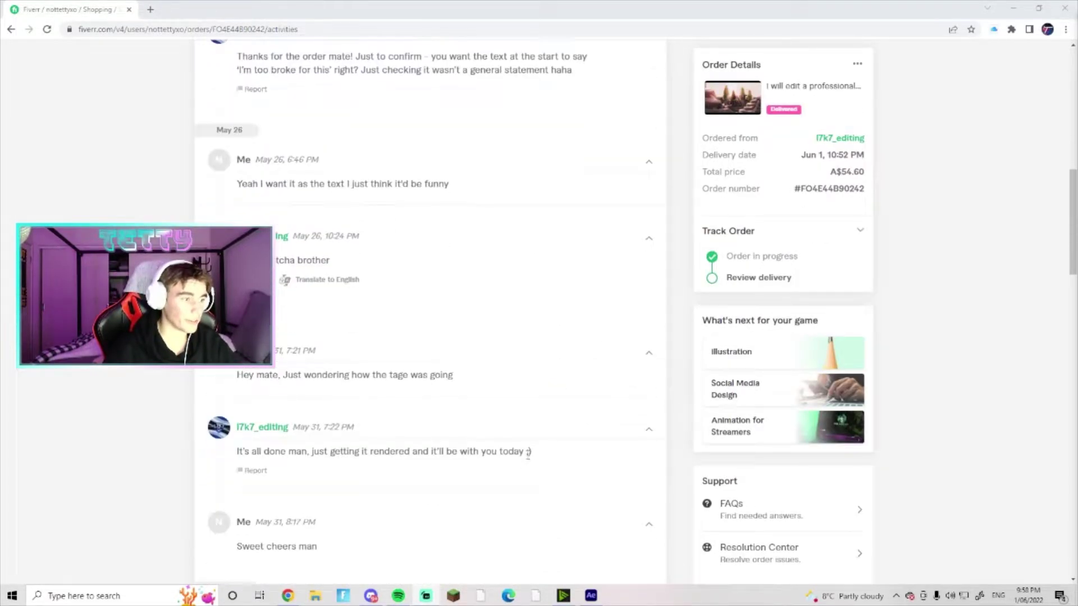
pyautogui.scroll(-5, 421, 446)
# Open the third order's delivered Fortnite edit mp4 attachment for playback
pyautogui.click(295, 467)
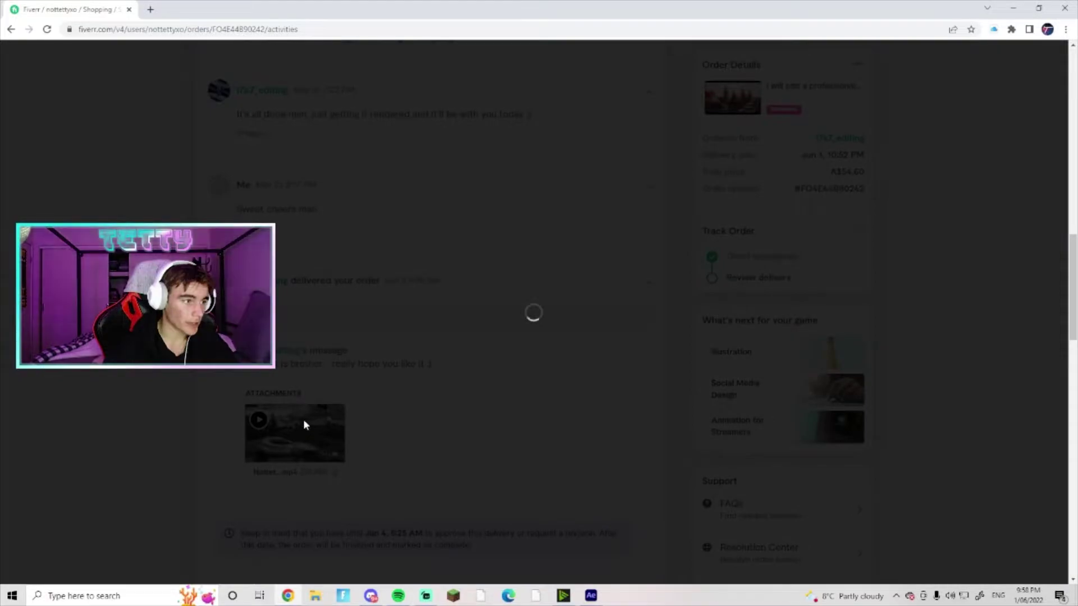